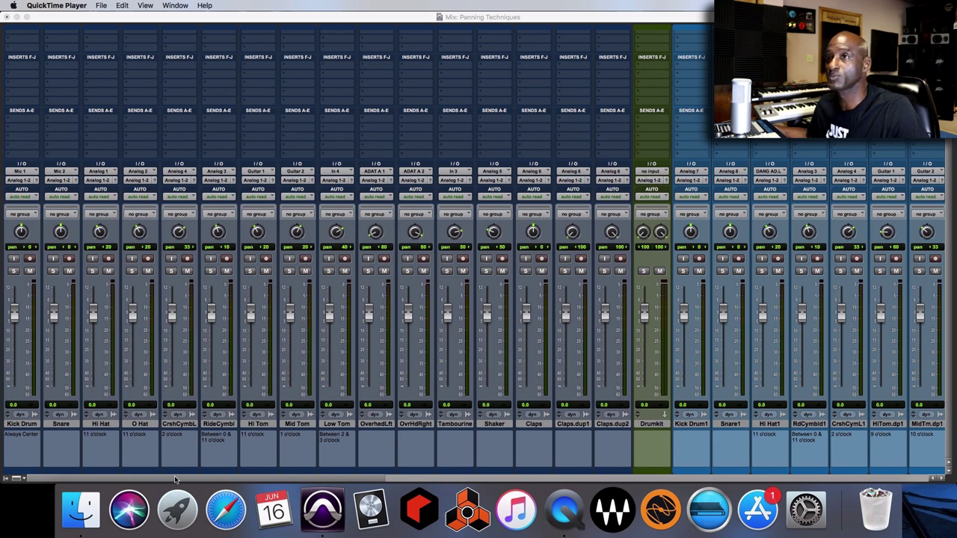
# Step: Pan the OverhedLft track hard left at 100 and the Tambourine track 50 to the right
pyautogui.moveTo(175, 479)
pyautogui.mouseDown()
pyautogui.moveTo(556, 480)
pyautogui.moveTo(168, 472)
pyautogui.mouseUp()
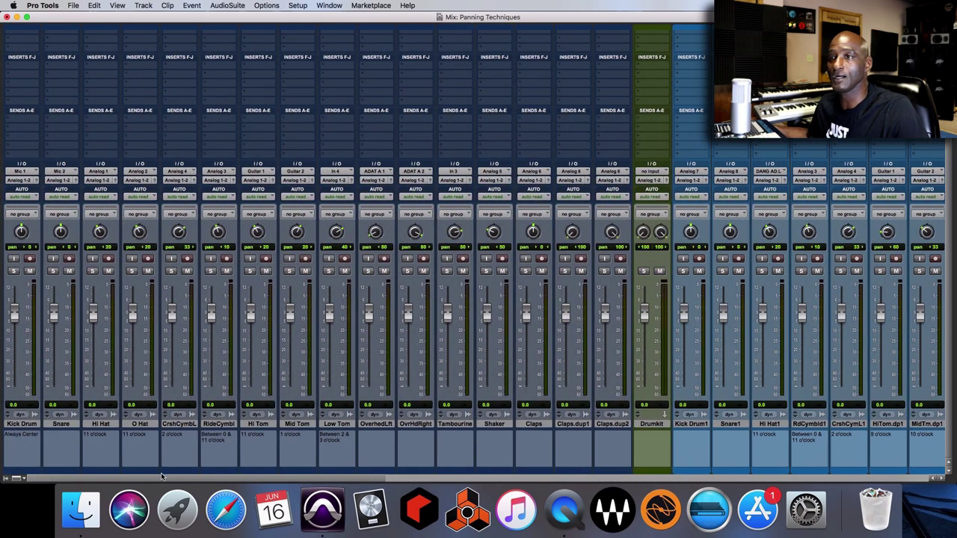
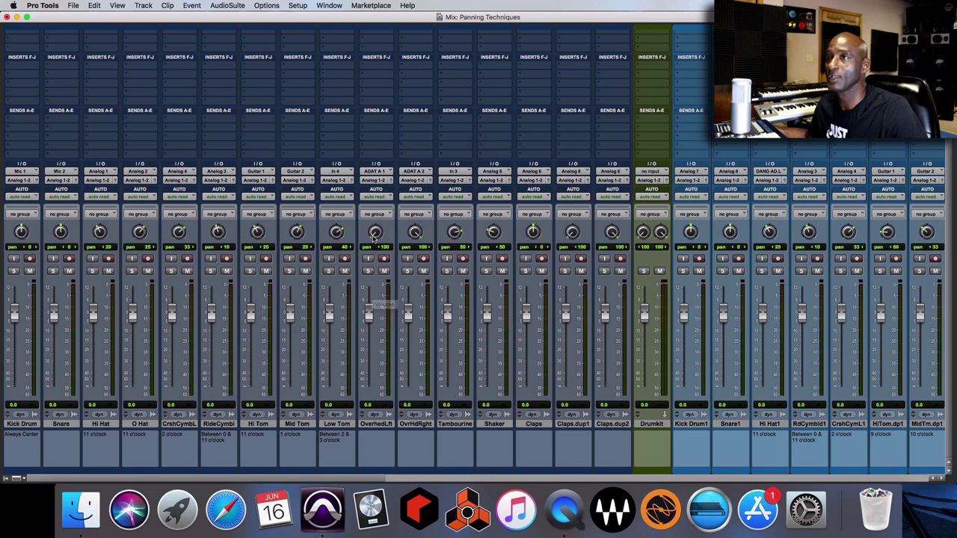
pyautogui.moveTo(376, 236); pyautogui.dragTo(378, 278)
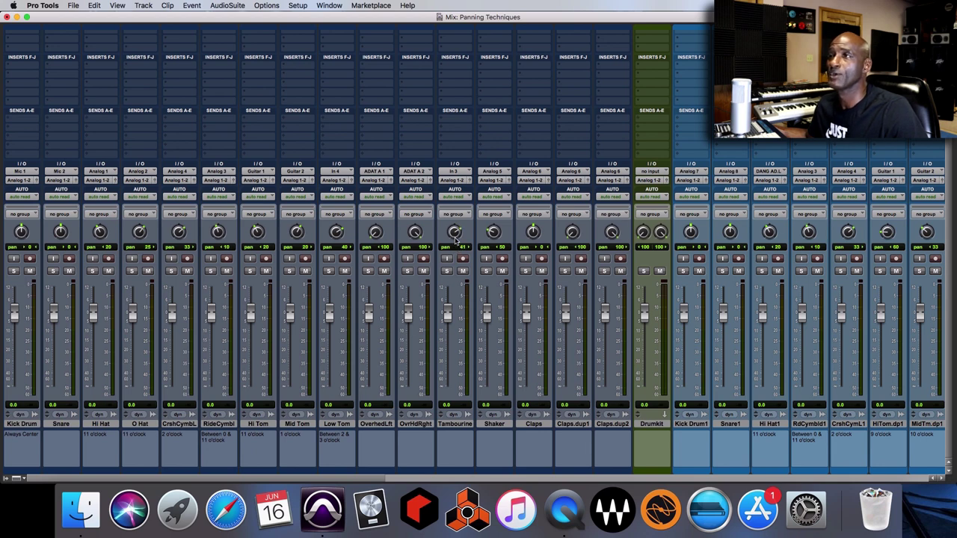
pyautogui.moveTo(455, 234); pyautogui.dragTo(456, 235)
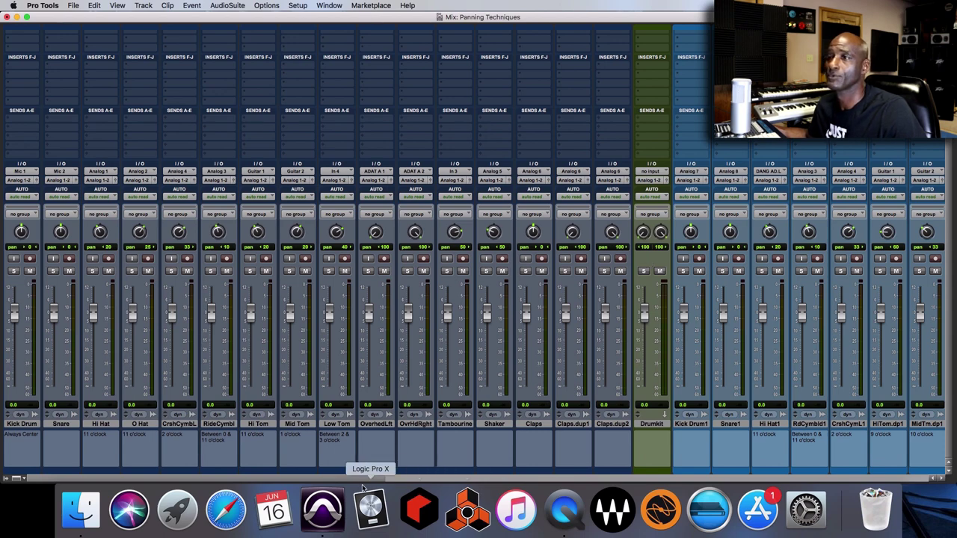
# Step: Reorder the purple instrument tracks so that Guitar 1 sits between Rhythm Gtr and Keyboard 1
pyautogui.moveTo(344, 479); pyautogui.dragTo(500, 479)
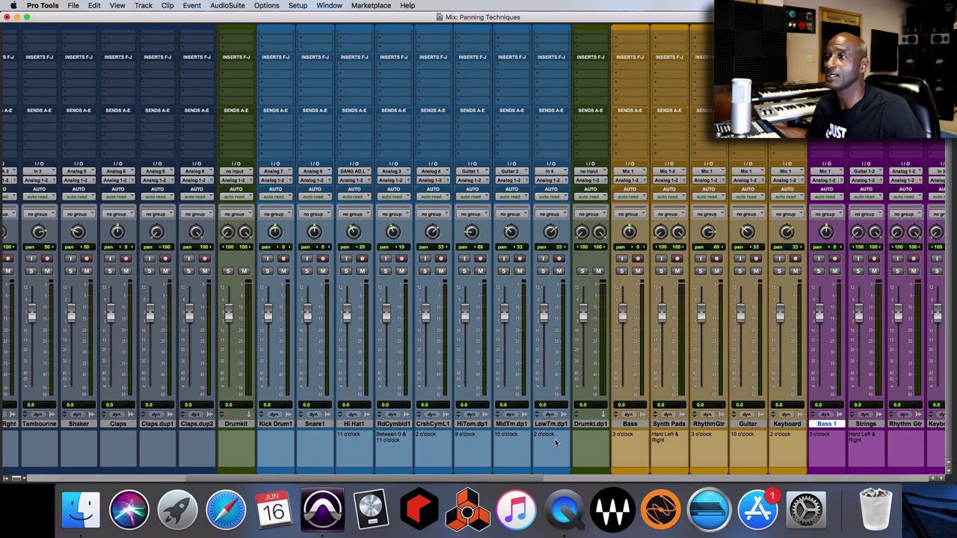
pyautogui.moveTo(525, 480); pyautogui.dragTo(664, 479)
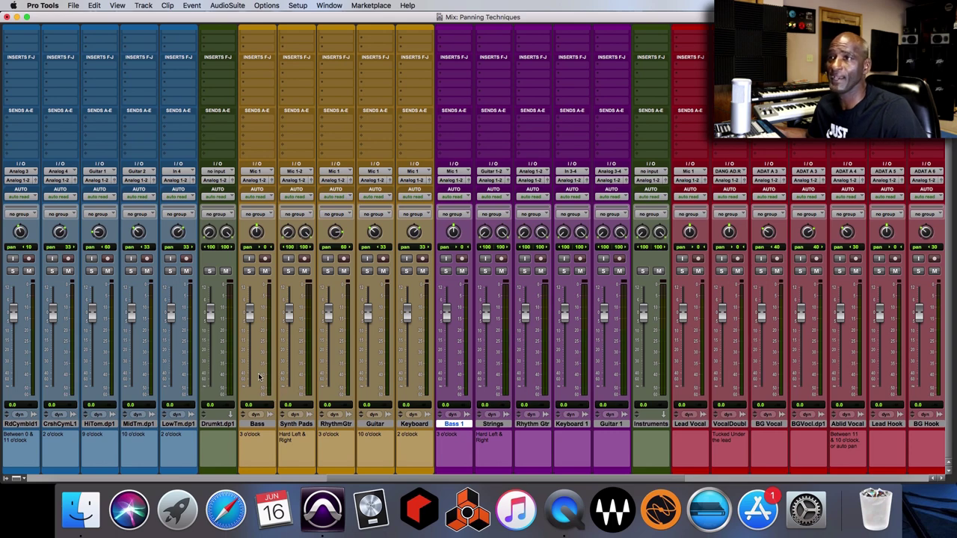
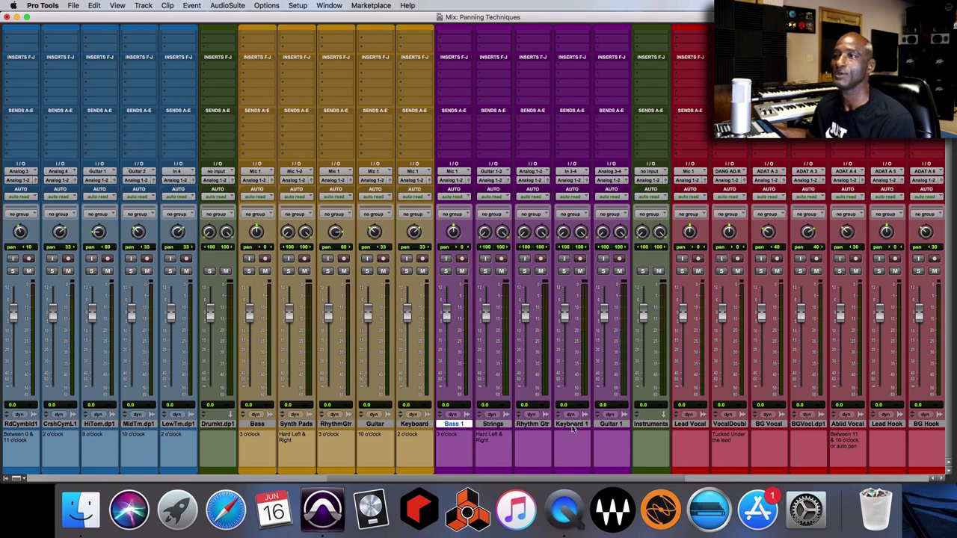
pyautogui.moveTo(611, 424); pyautogui.dragTo(566, 426)
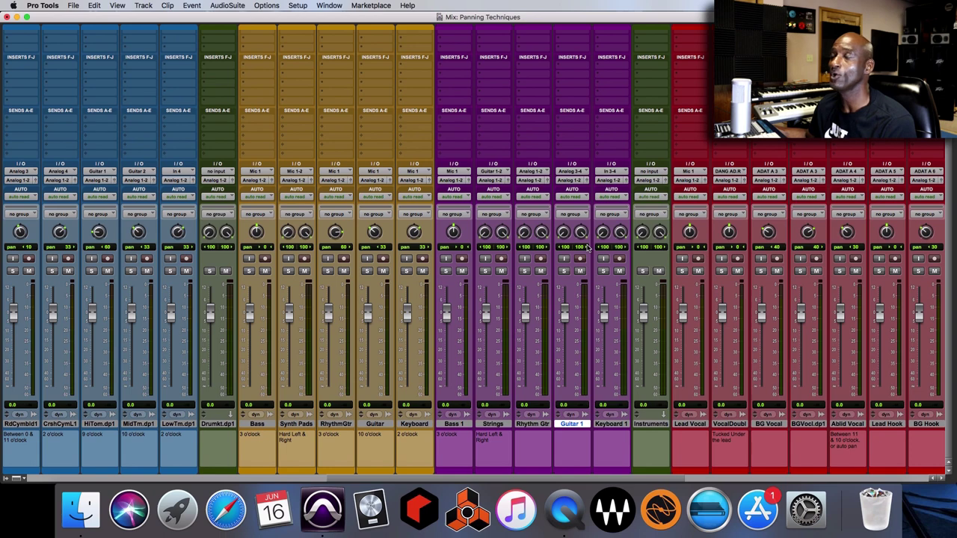
# Step: Set both pan knobs of Guitar 1 to 33 left and both pan knobs of Keyboard 1 to 33 right
pyautogui.moveTo(566, 238); pyautogui.dragTo(592, 278)
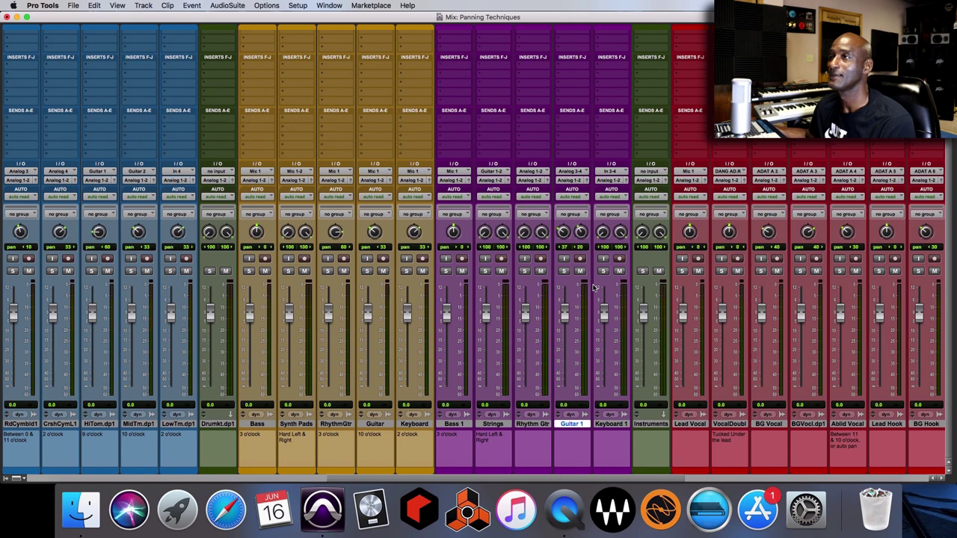
pyautogui.moveTo(586, 234); pyautogui.dragTo(581, 234)
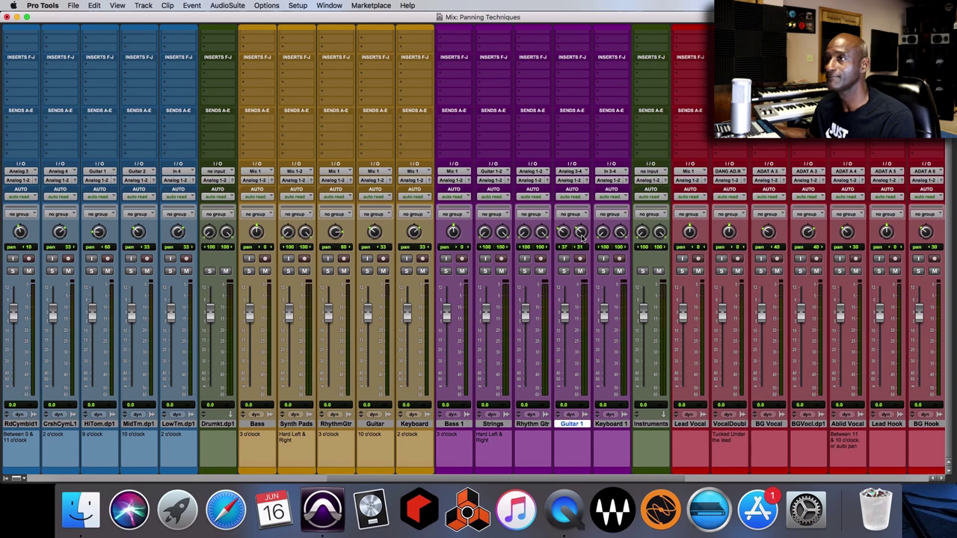
pyautogui.moveTo(562, 234); pyautogui.dragTo(579, 232)
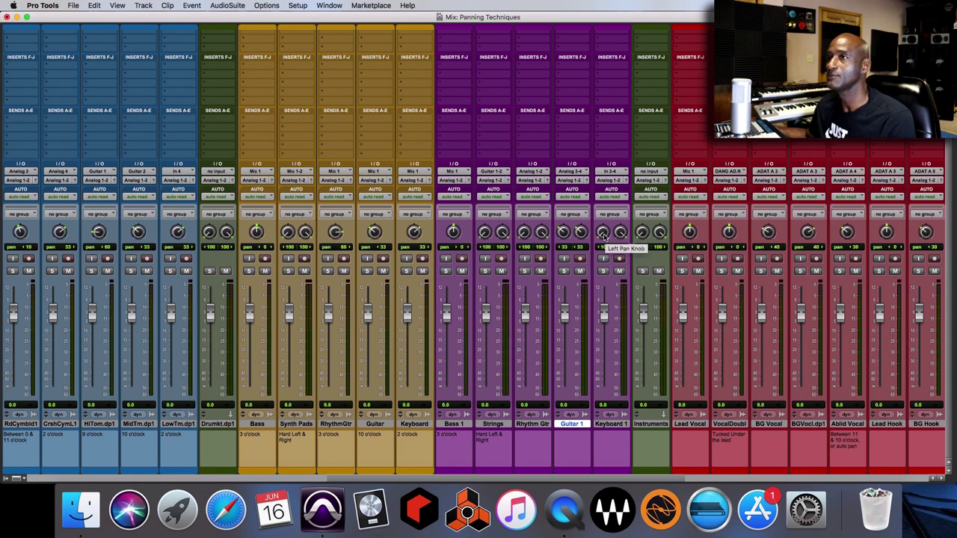
pyautogui.moveTo(604, 236); pyautogui.dragTo(607, 188)
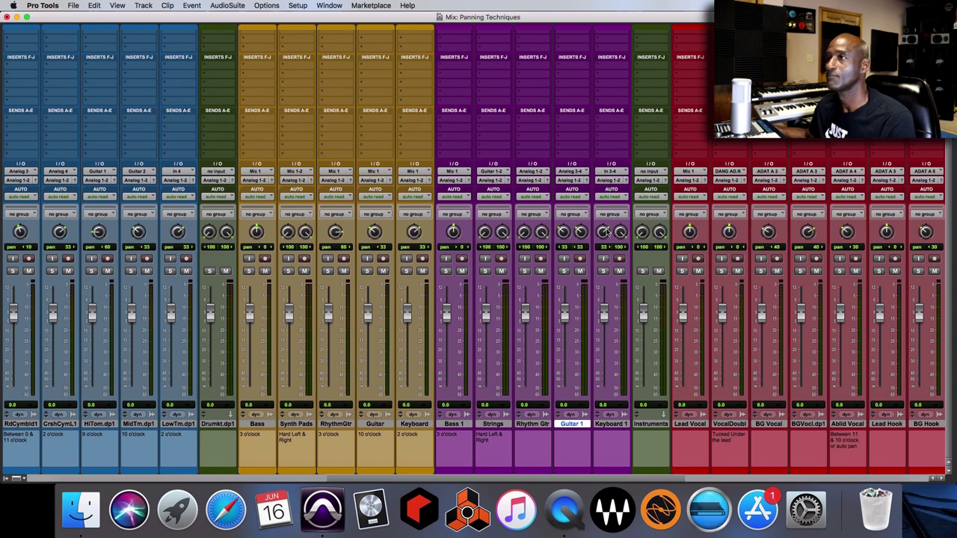
pyautogui.moveTo(618, 233); pyautogui.dragTo(618, 258)
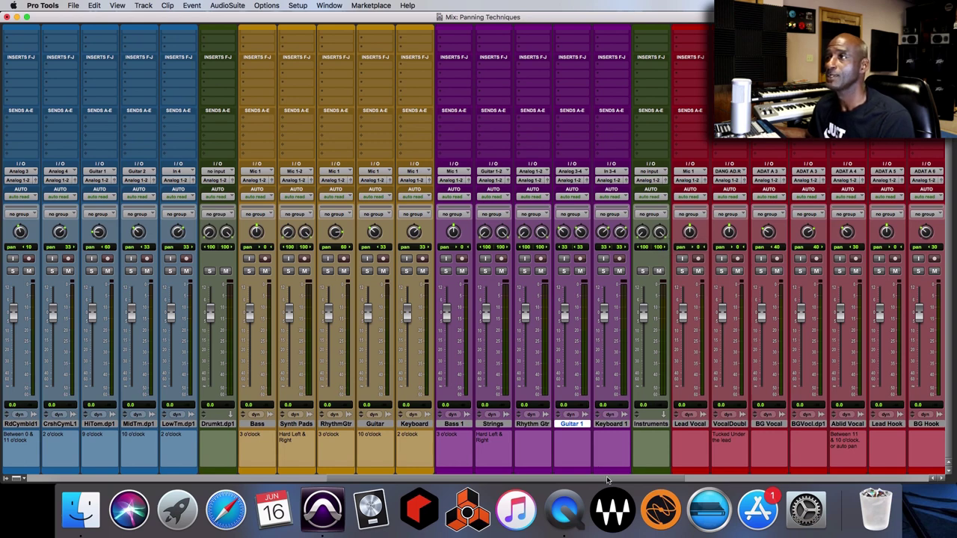
# Step: Keep Lead Vocal panned to the center, and pan BG Vocal hard left at 100 and BGVocl.dp1 hard right at 100
pyautogui.moveTo(607, 481); pyautogui.dragTo(689, 481)
pyautogui.hscroll(10, 689, 481)
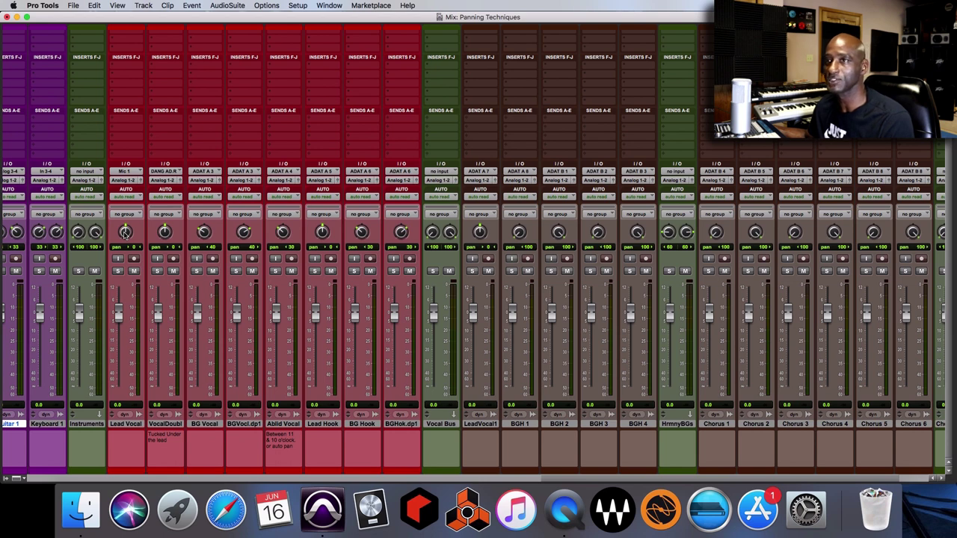
pyautogui.moveTo(126, 231)
pyautogui.mouseDown()
pyautogui.moveTo(126, 243)
pyautogui.moveTo(165, 228)
pyautogui.moveTo(125, 239)
pyautogui.mouseUp()
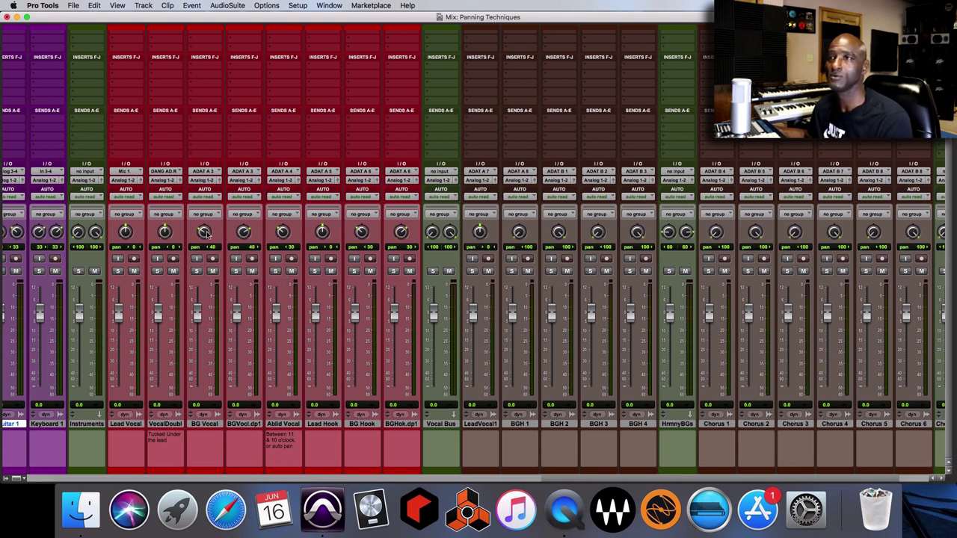
pyautogui.moveTo(203, 233); pyautogui.dragTo(208, 210)
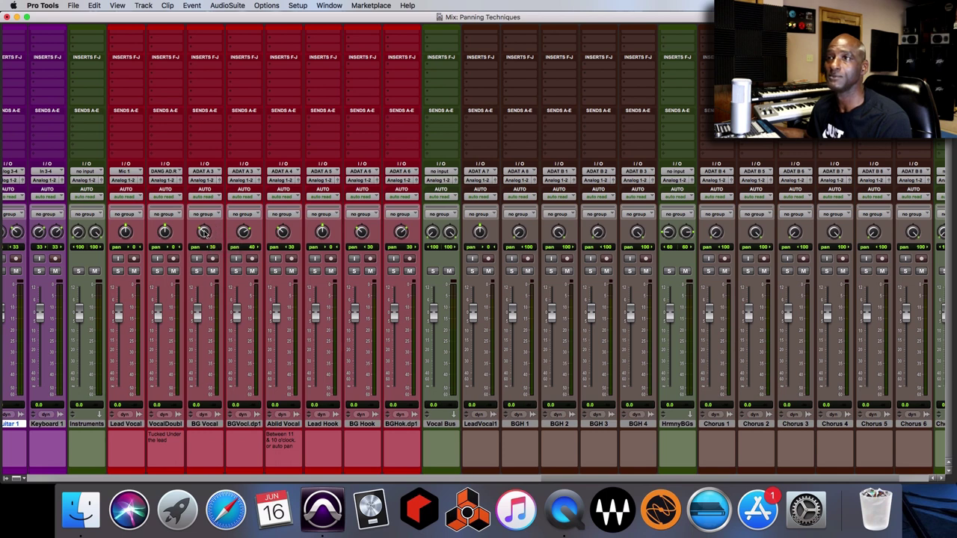
pyautogui.moveTo(204, 232); pyautogui.dragTo(211, 268)
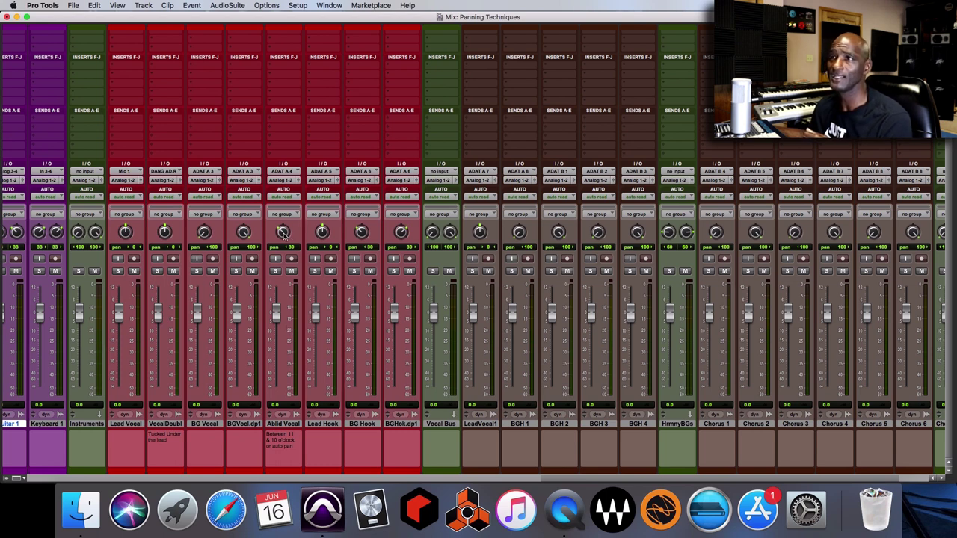
# Step: Try panning BG Hook and BGHok.dp1 hard left and right at 100, and return both to 30
pyautogui.moveTo(282, 234); pyautogui.dragTo(283, 233)
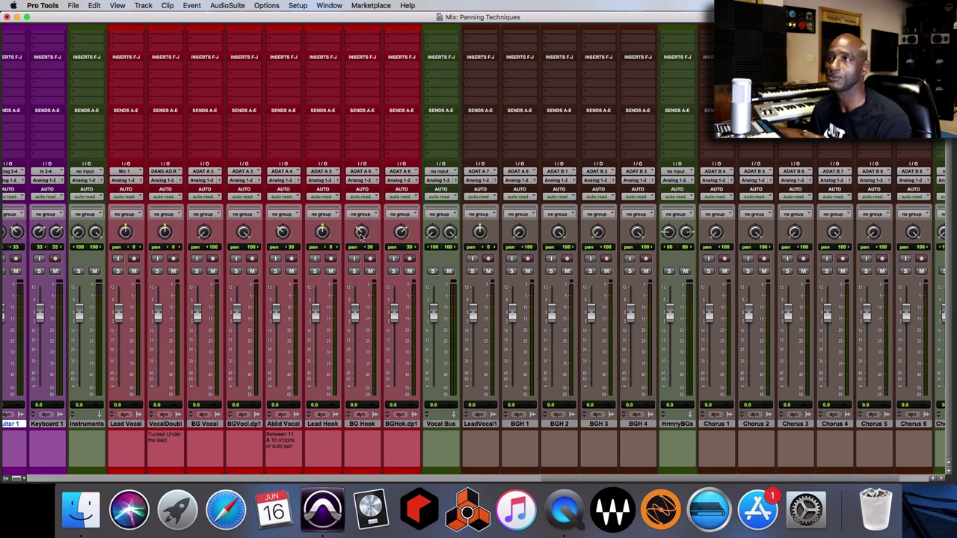
pyautogui.moveTo(362, 235); pyautogui.dragTo(362, 246)
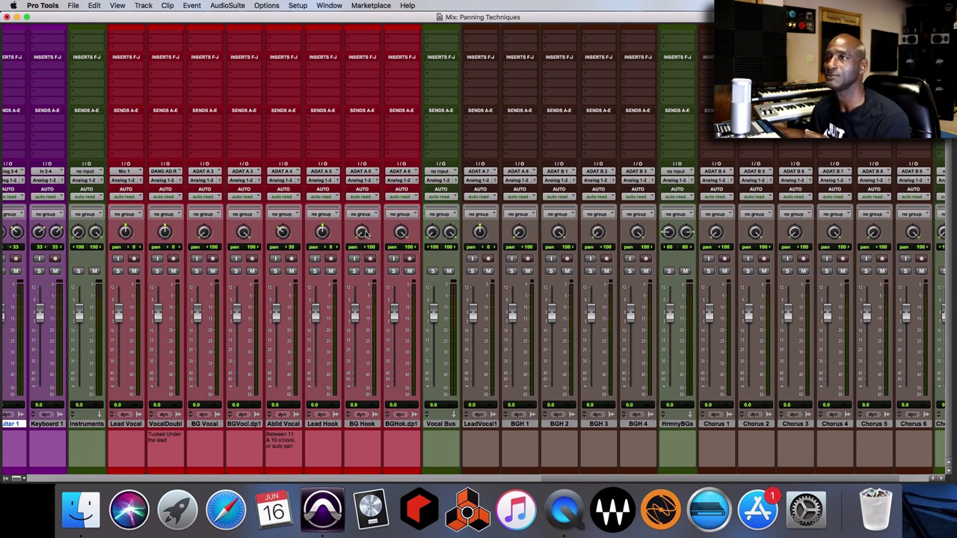
pyautogui.moveTo(367, 235); pyautogui.dragTo(366, 236)
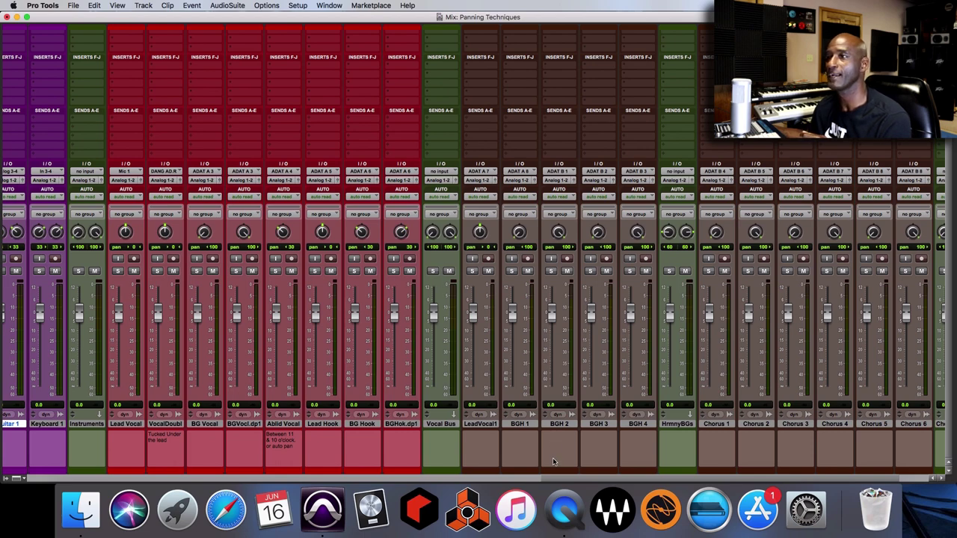
# Step: Widen the HrmnyBGs bus by setting its pan knobs to 100 left and 100 right
pyautogui.moveTo(556, 478); pyautogui.dragTo(624, 478)
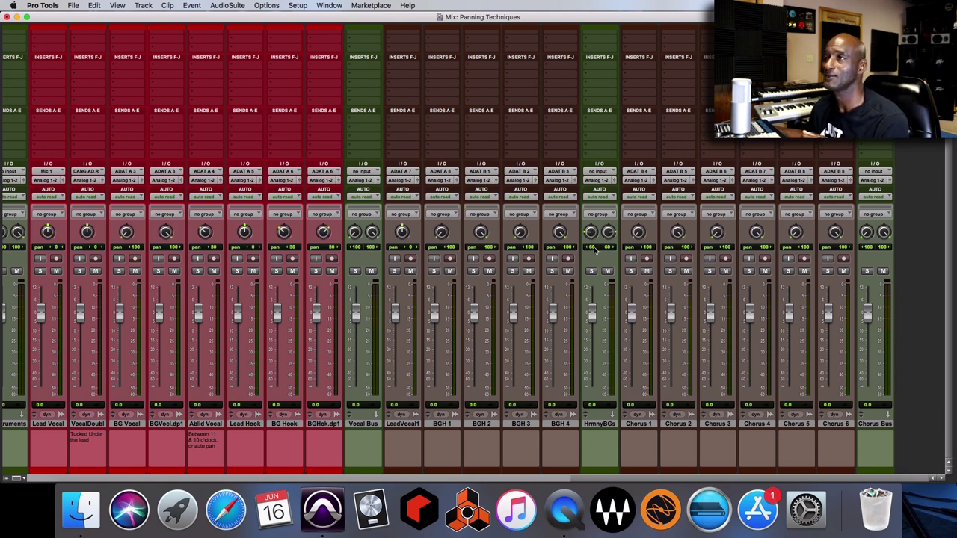
pyautogui.moveTo(590, 237); pyautogui.dragTo(609, 215)
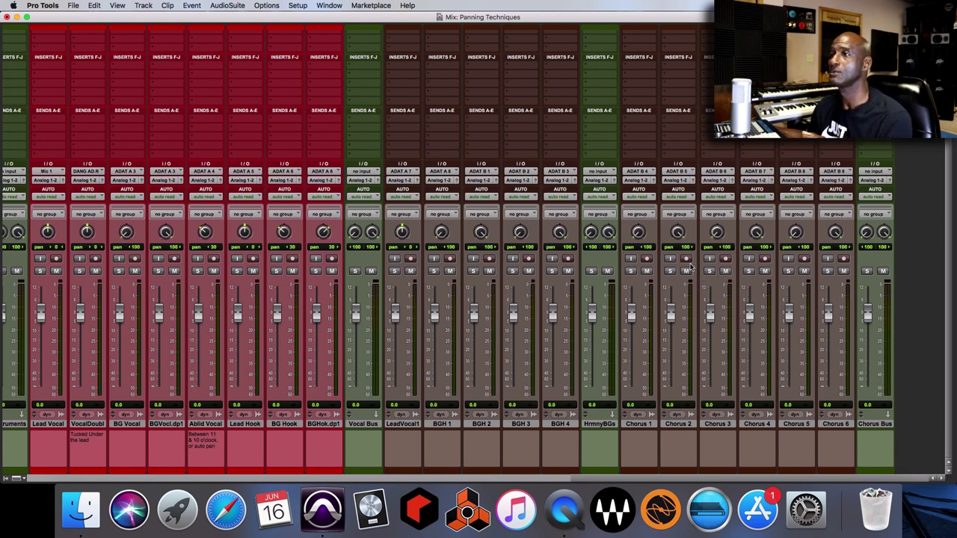
# Step: Open the recent session Take It Up 9, saving the changes to Panning Techniques
pyautogui.click(73, 6)
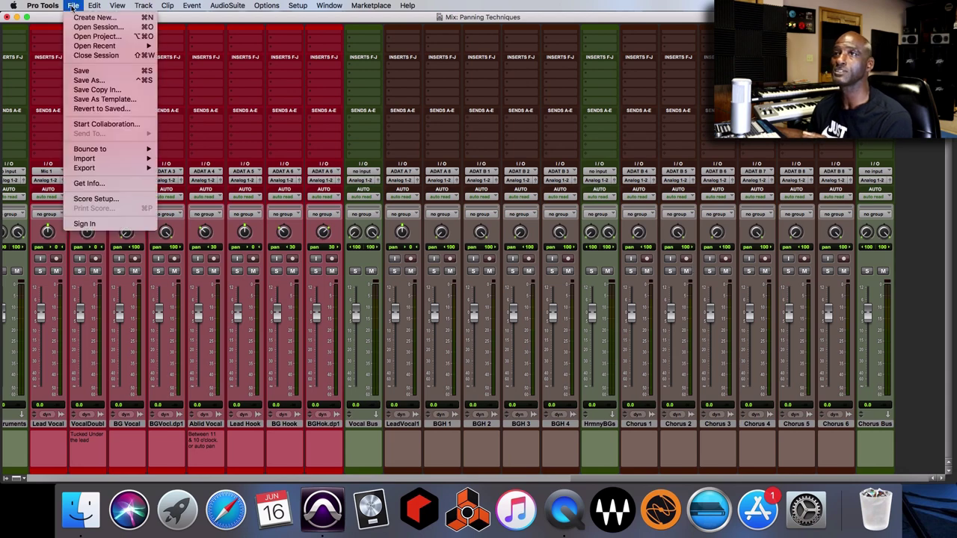
pyautogui.moveTo(94, 46)
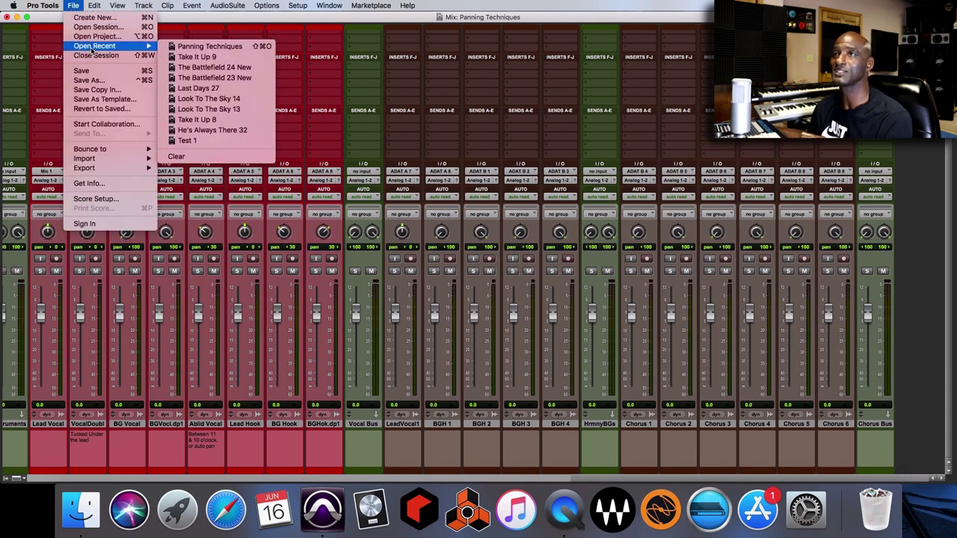
pyautogui.click(182, 57)
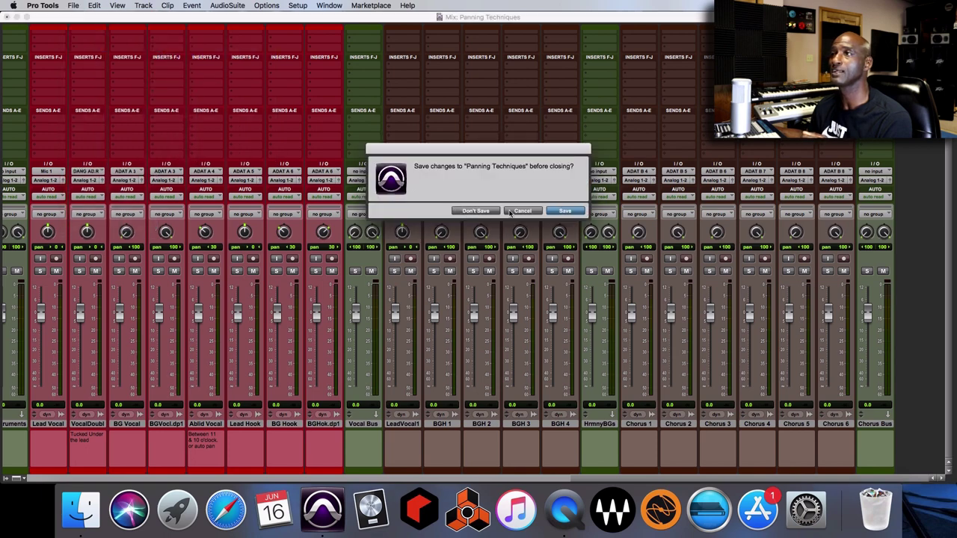
pyautogui.click(565, 213)
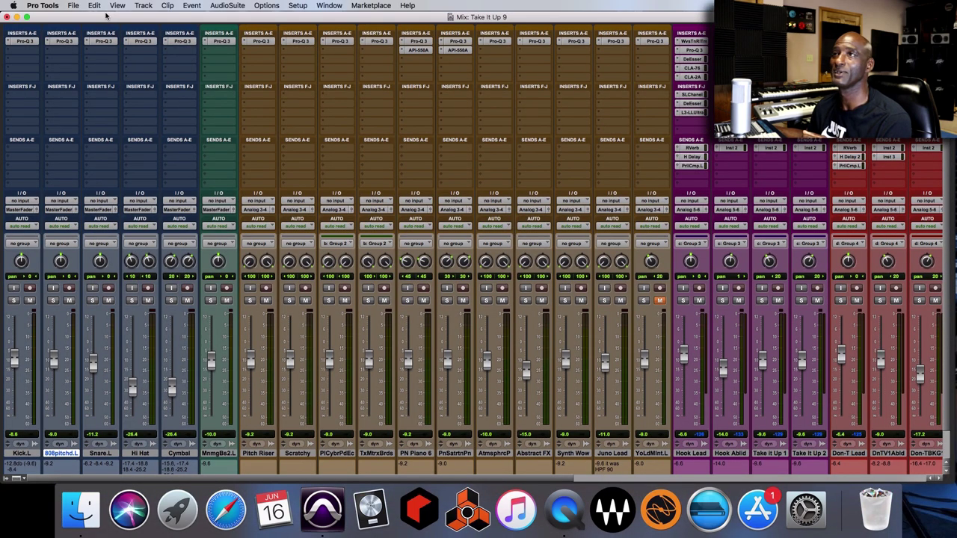
# Step: Examine the pan settings across the Take It Up 9 mix, from the instruments through the vocals to the effects returns, and return to the first tracks
pyautogui.scroll(-3, 331, 213)
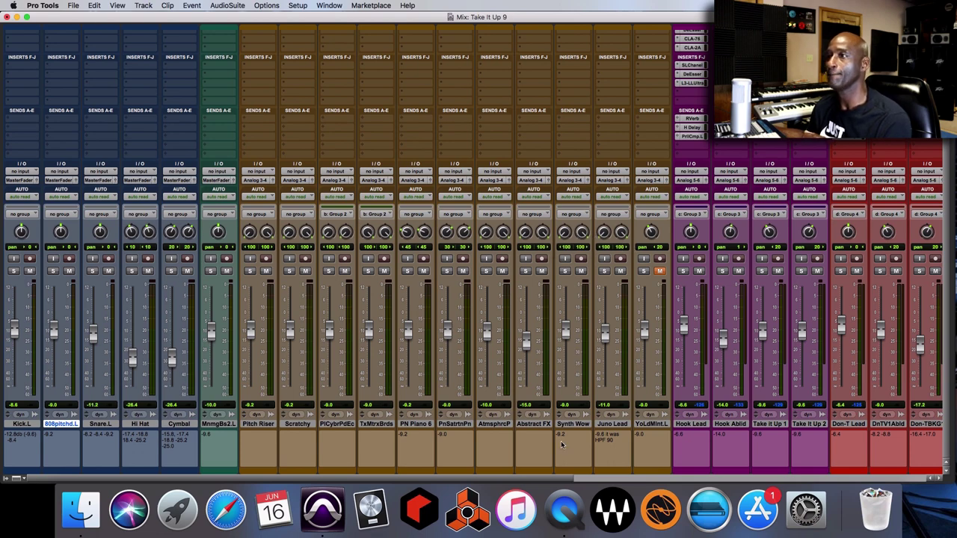
pyautogui.hscroll(5, 544, 474)
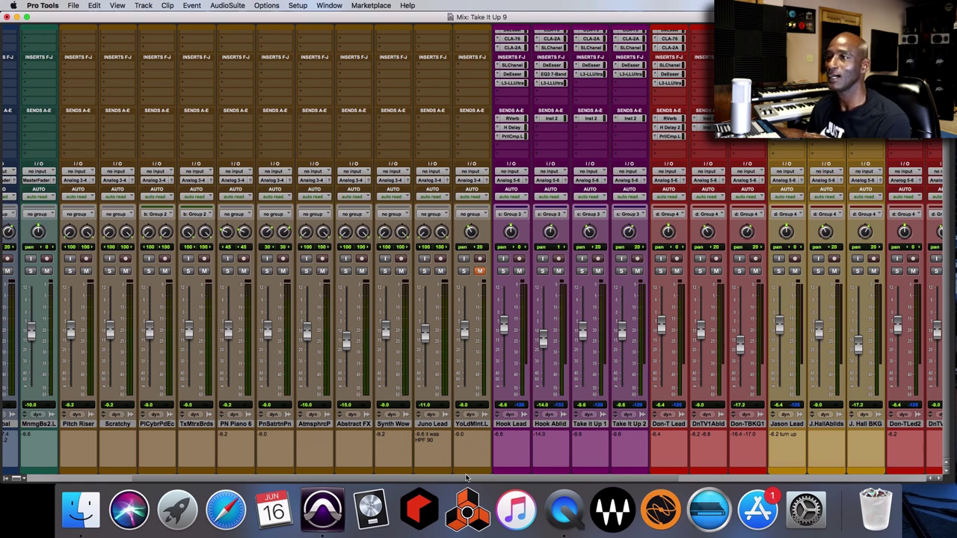
pyautogui.moveTo(467, 480); pyautogui.dragTo(503, 481)
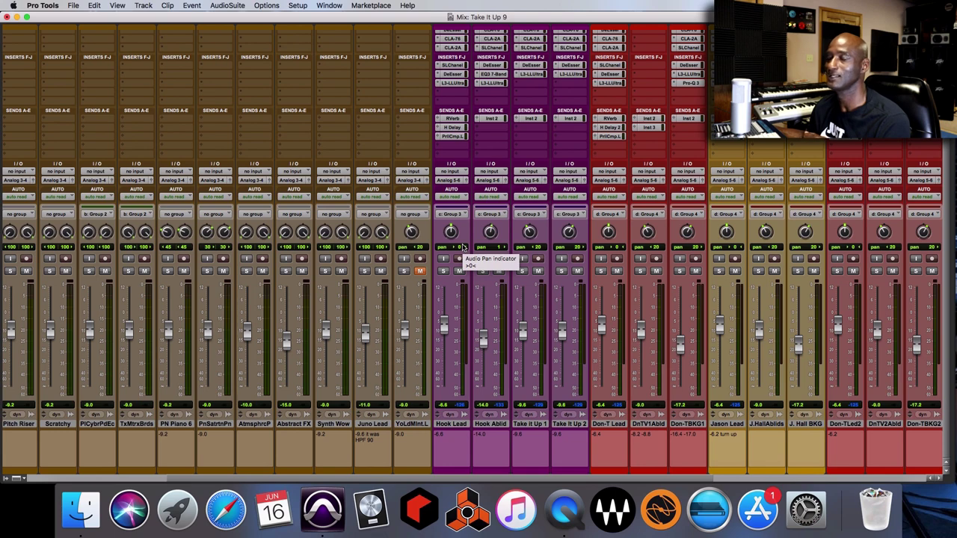
pyautogui.moveTo(480, 478); pyautogui.dragTo(524, 480)
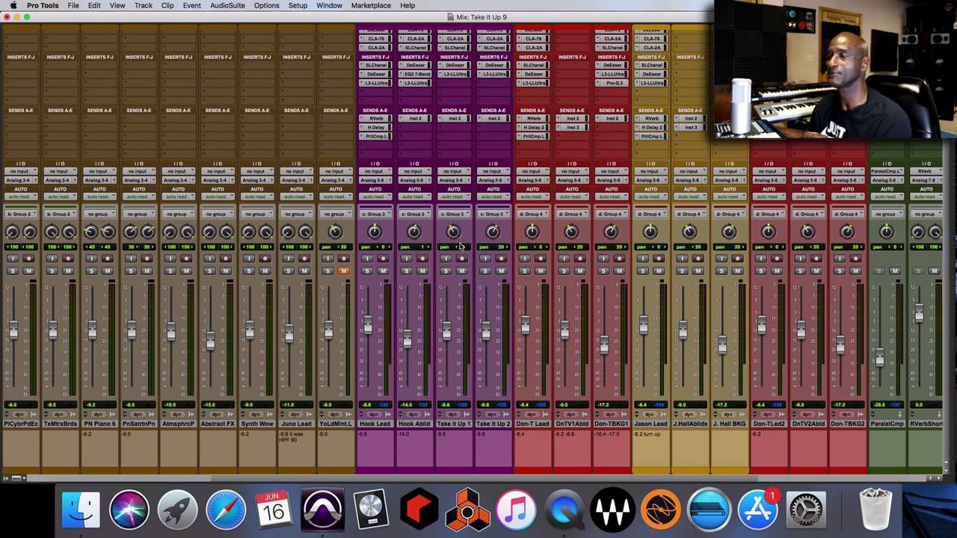
pyautogui.moveTo(473, 481); pyautogui.dragTo(609, 480)
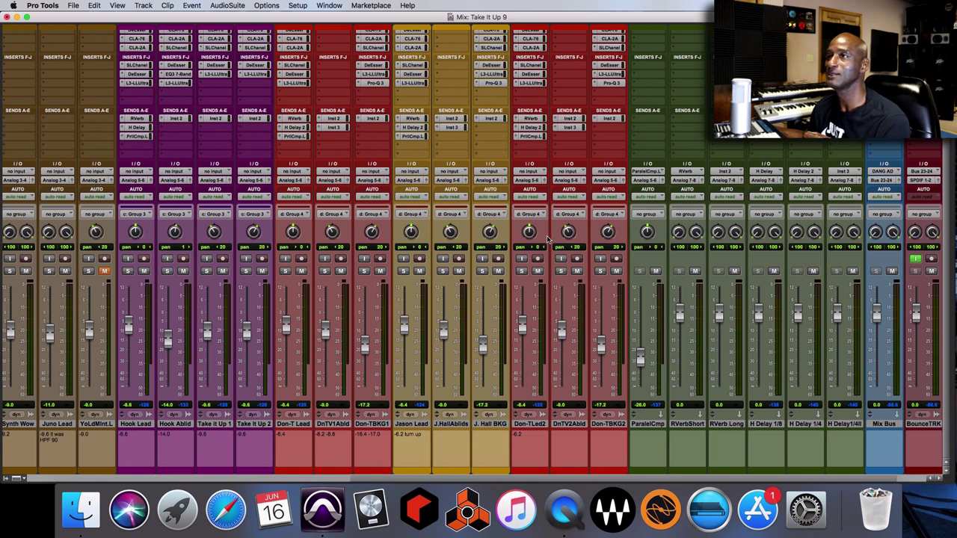
pyautogui.moveTo(384, 478); pyautogui.dragTo(41, 475)
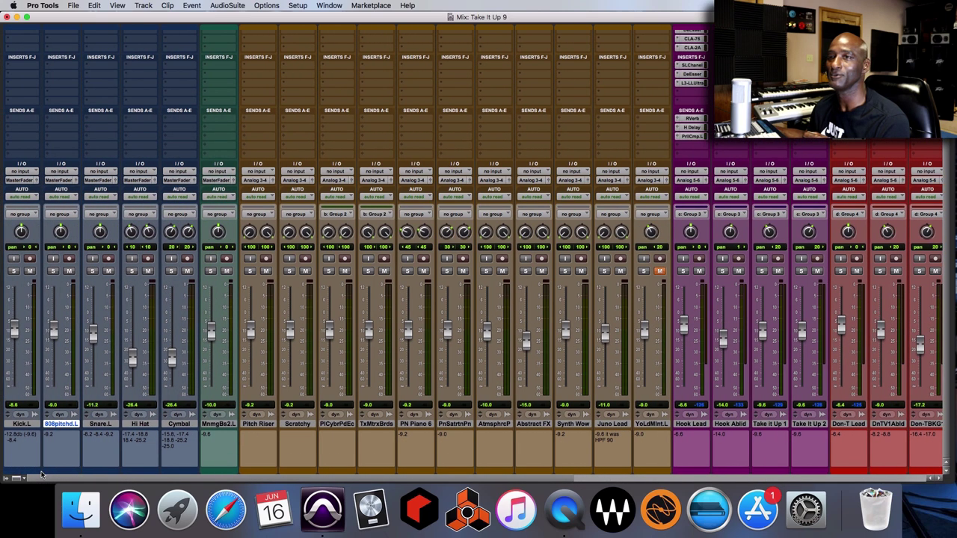